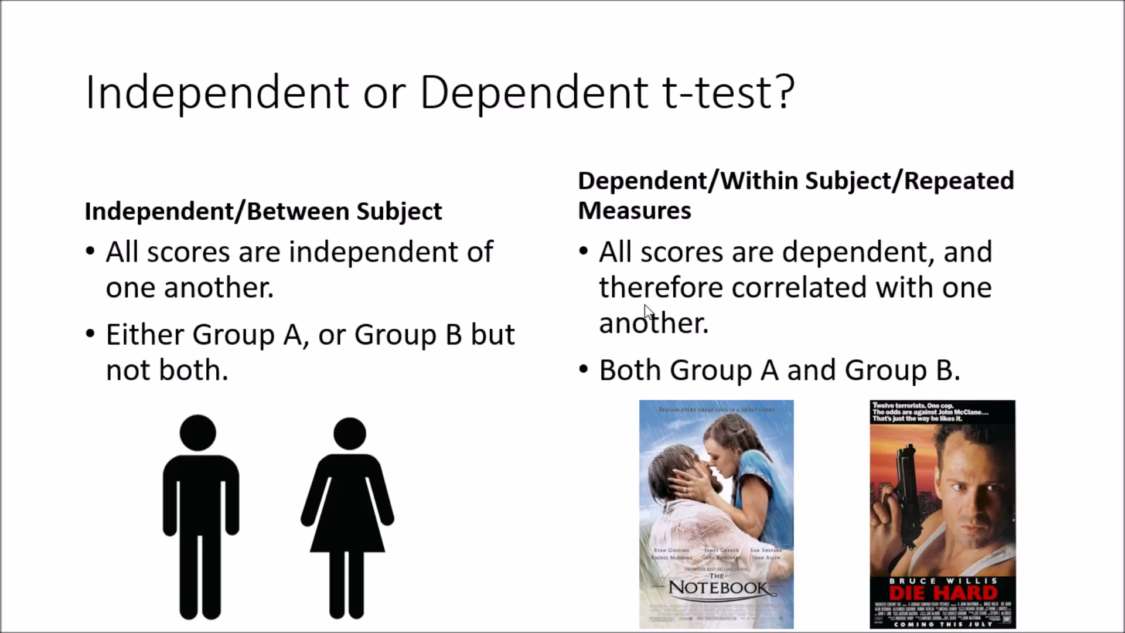
Step: Switch to VassarStats in Chrome, set up the two-sample t-test for Independent Samples and place the cursor in Sample A
{"action": "key", "text": "Escape"}
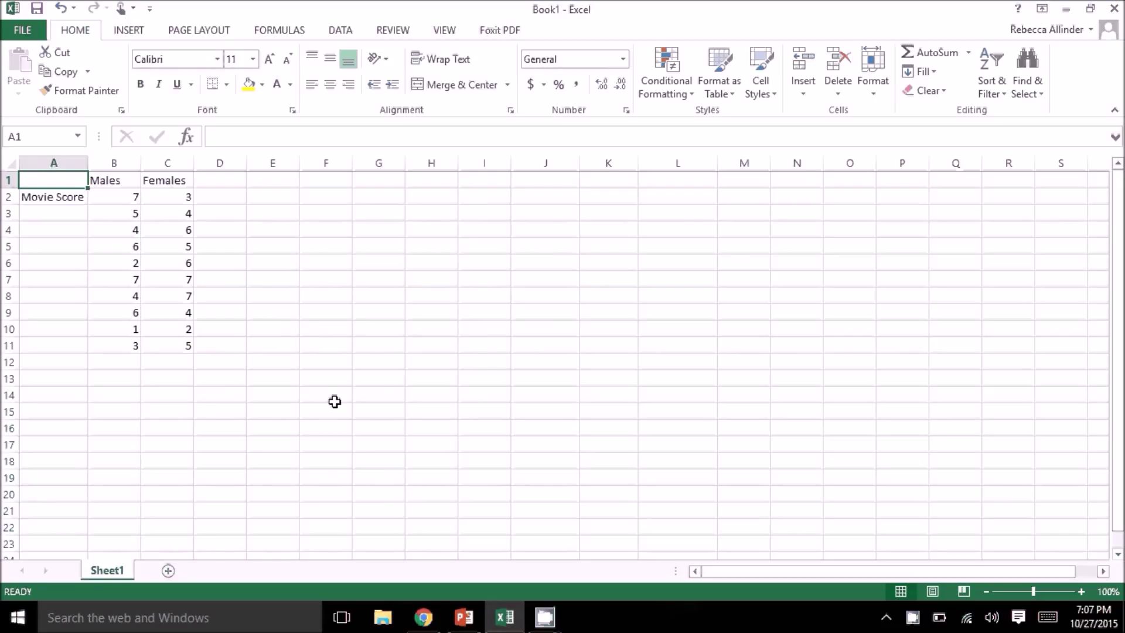
{"action": "left_click", "coordinate": [422, 617]}
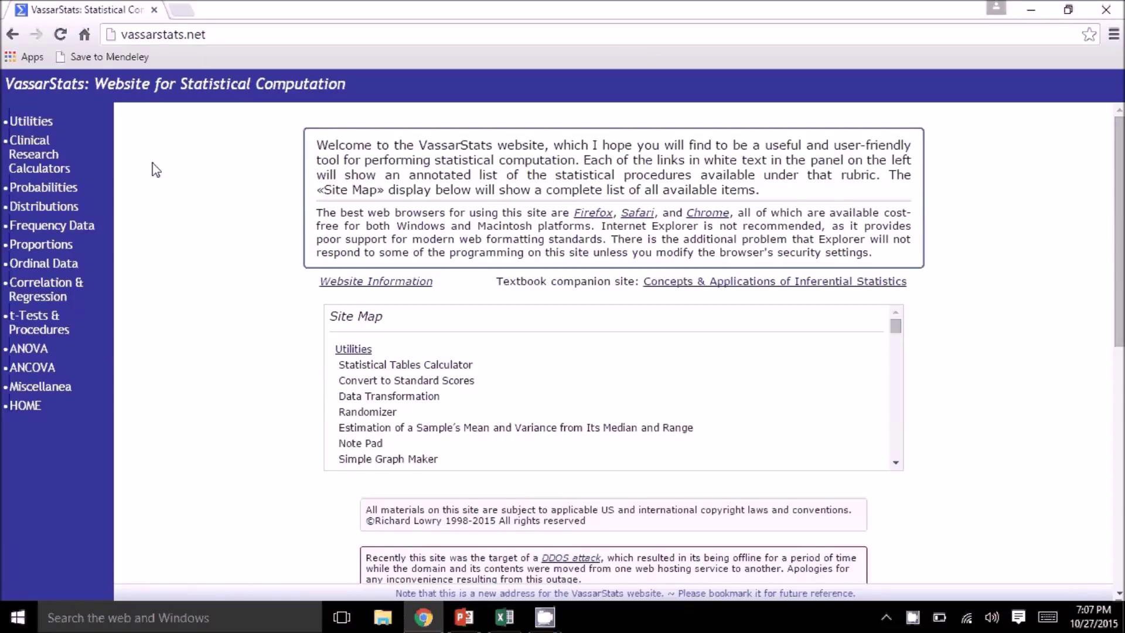
{"action": "left_click", "coordinate": [51, 330]}
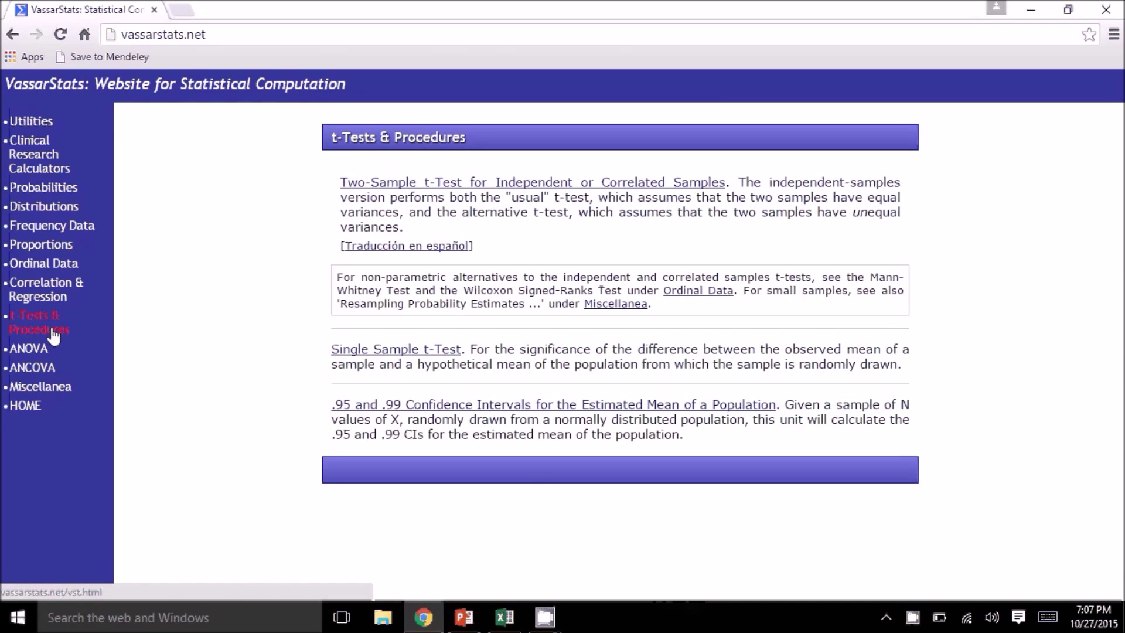
{"action": "left_click", "coordinate": [378, 187]}
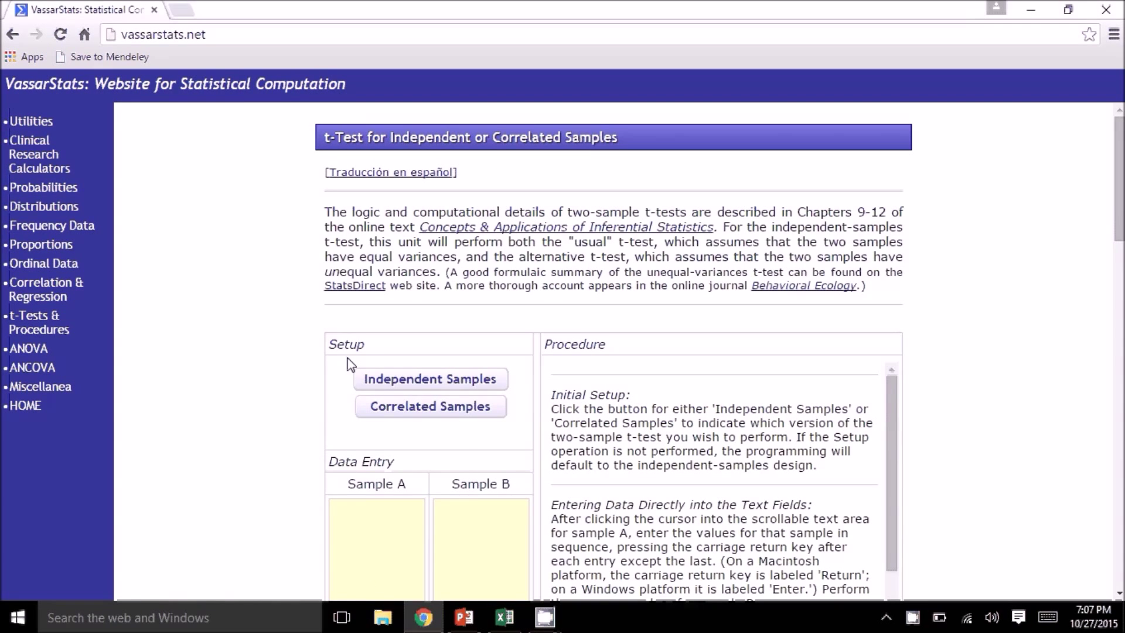
{"action": "left_click", "coordinate": [379, 384]}
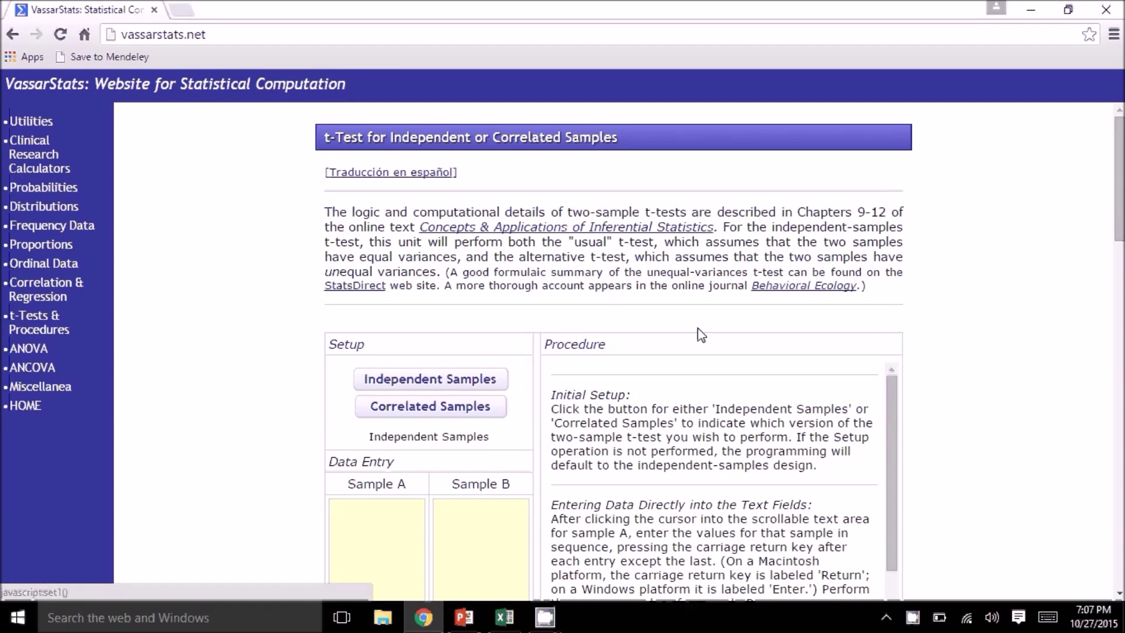
{"action": "left_click_drag", "start_coordinate": [1119, 194], "coordinate": [1119, 253]}
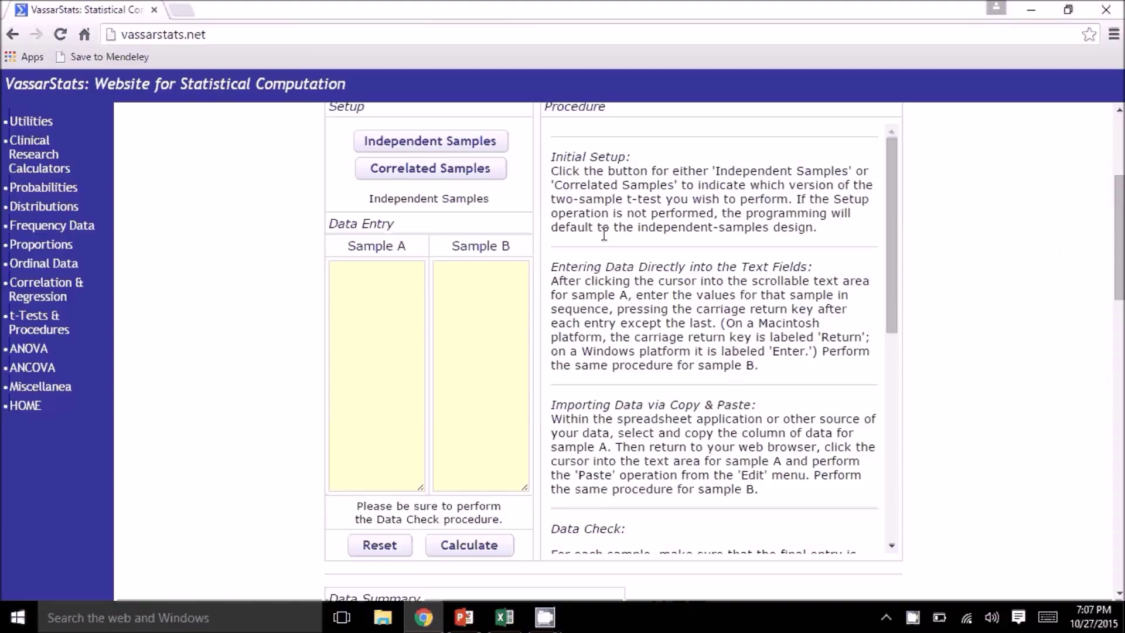
{"action": "left_click", "coordinate": [408, 268]}
{"action": "type", "text": "1"}
{"action": "key", "text": "Return"}
{"action": "type", "text": "2"}
{"action": "key", "text": "Return"}
{"action": "type", "text": "3"}
{"action": "key", "text": "BackSpace"}
{"action": "key", "text": "BackSpace"}
{"action": "key", "text": "BackSpace"}
{"action": "key", "text": "BackSpace"}
{"action": "key", "text": "BackSpace"}
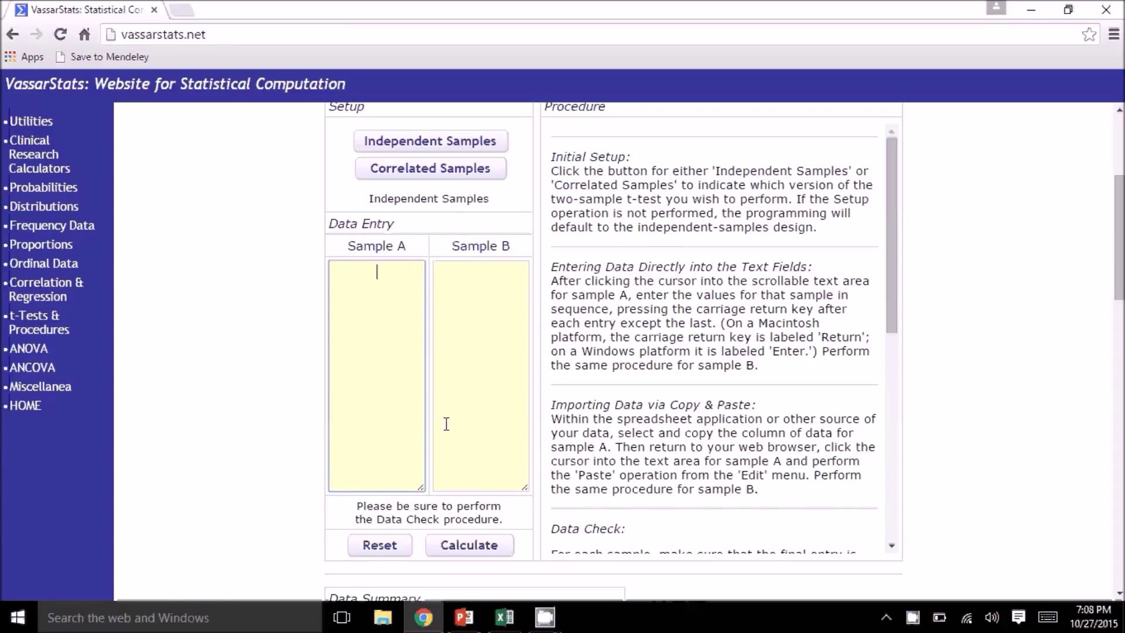
Step: Copy the Males scores in B2:B11 from the Excel sheet into Sample A on the VassarStats page
{"action": "left_click", "coordinate": [505, 617]}
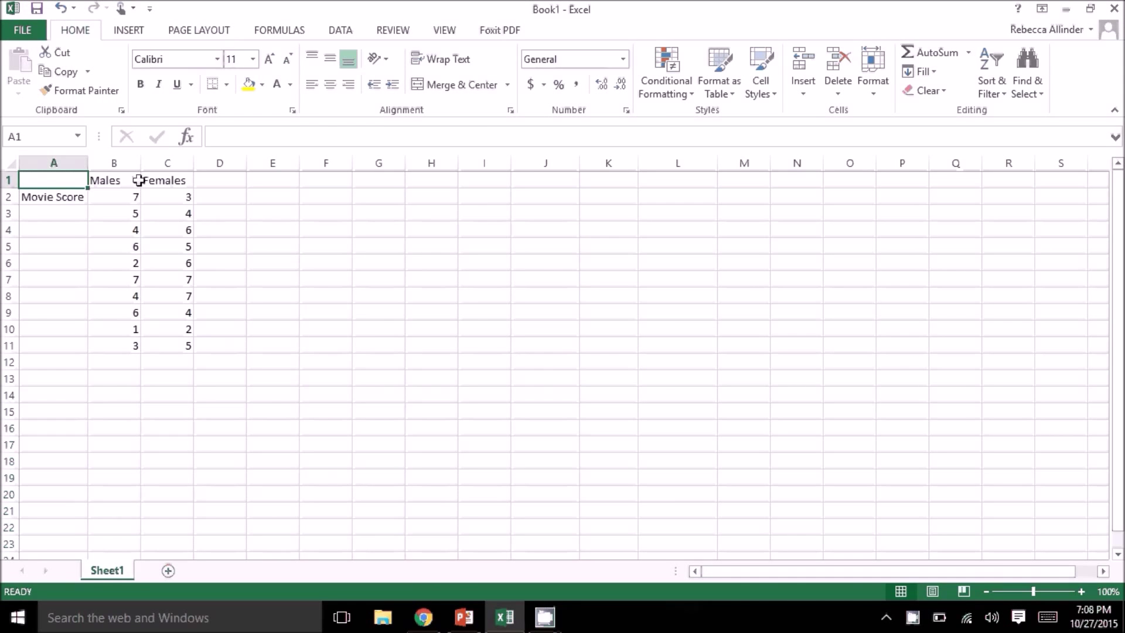
{"action": "left_click_drag", "start_coordinate": [127, 192], "coordinate": [129, 342]}
{"action": "key", "text": "ctrl+c"}
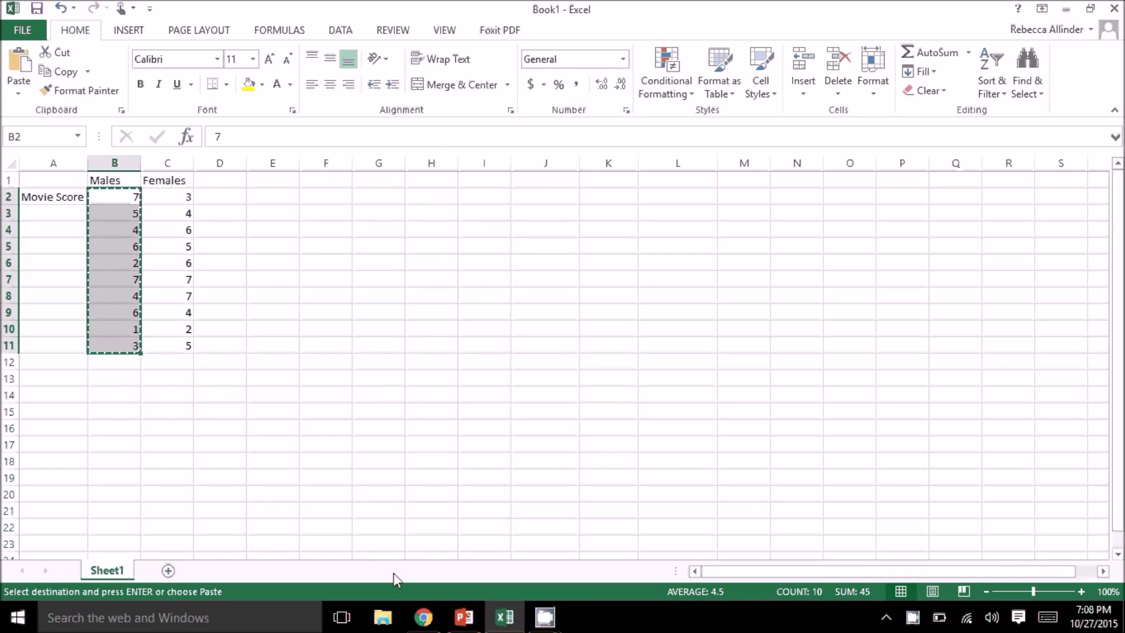
{"action": "left_click", "coordinate": [423, 617]}
{"action": "key", "text": "ctrl+v"}
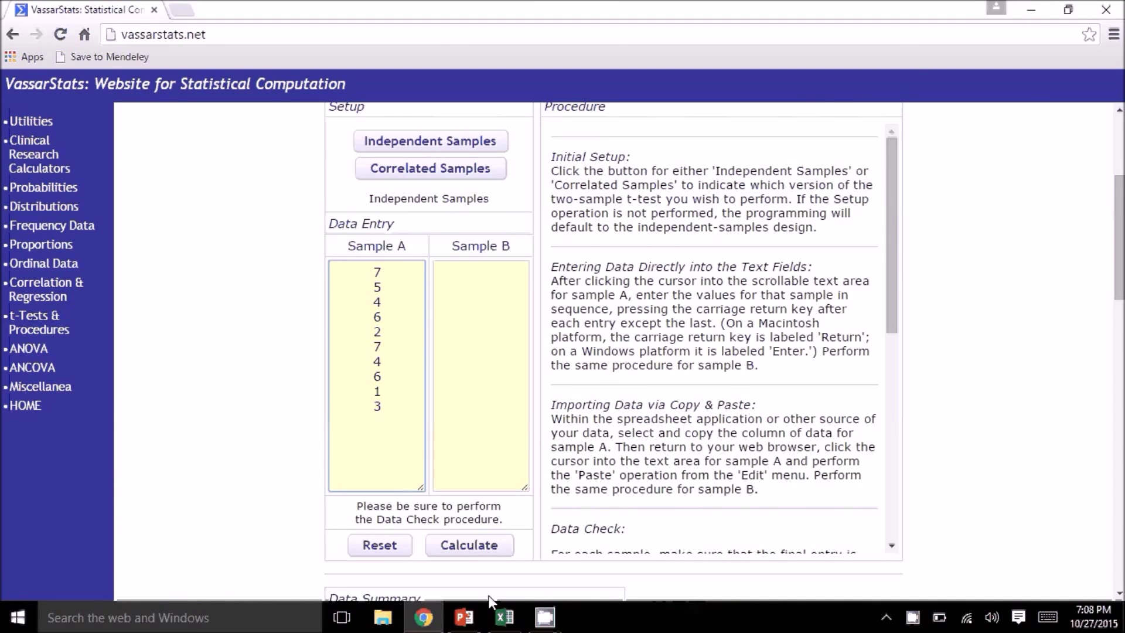
Step: Copy the Females scores in C2:C11 from the Excel sheet into Sample B on the VassarStats page
{"action": "left_click", "coordinate": [504, 617]}
{"action": "left_click_drag", "start_coordinate": [176, 196], "coordinate": [182, 347]}
{"action": "key", "text": "ctrl+c"}
{"action": "right_click", "coordinate": [423, 617]}
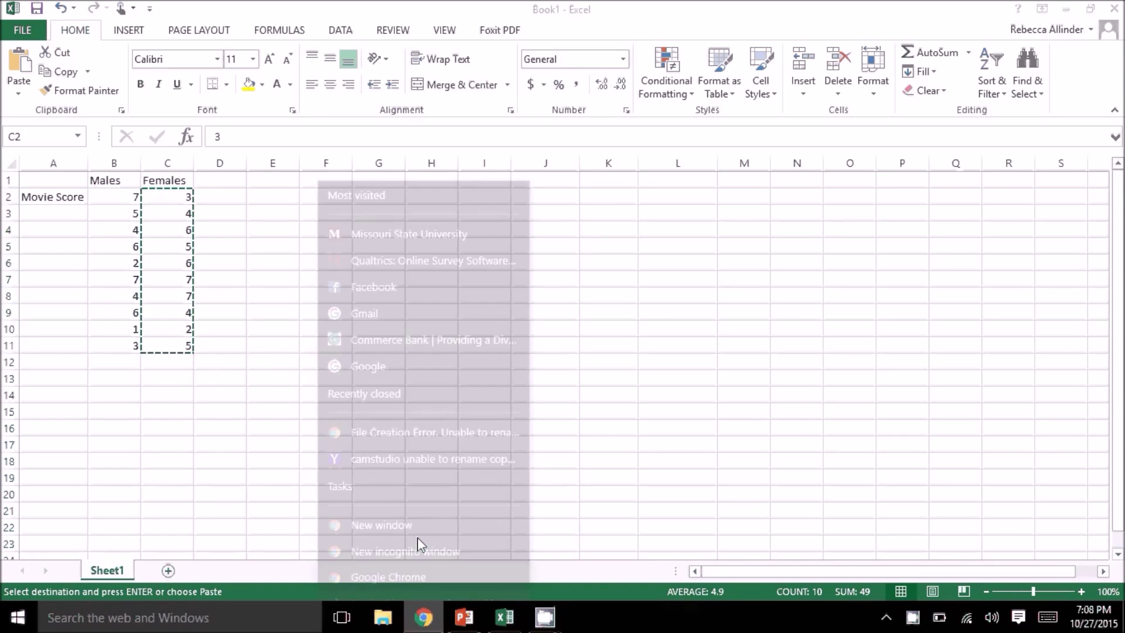
{"action": "left_click", "coordinate": [424, 617]}
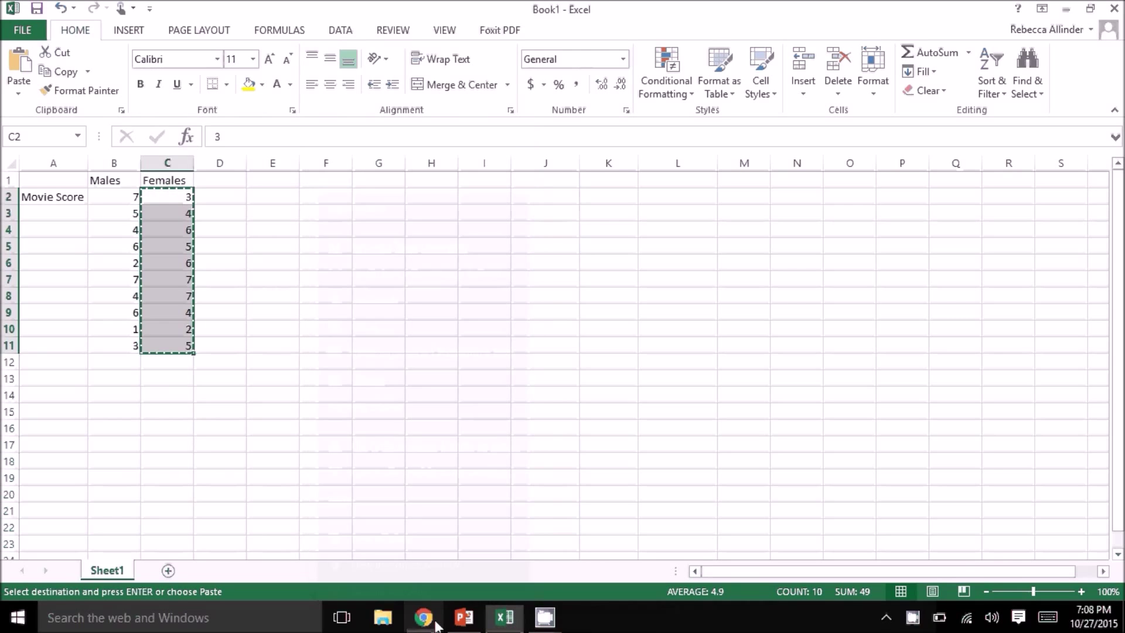
{"action": "left_click", "coordinate": [423, 617]}
{"action": "left_click", "coordinate": [477, 288]}
{"action": "key", "text": "ctrl+v"}
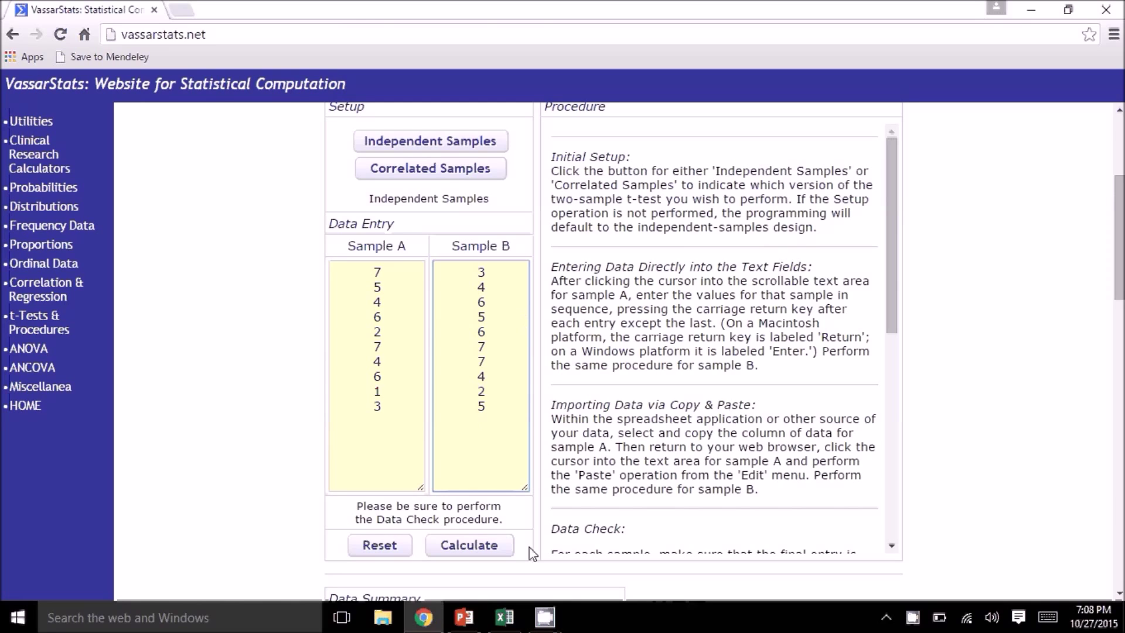
Step: Calculate the independent-samples t-test and review its Data Summary and Results tables
{"action": "left_click", "coordinate": [493, 551]}
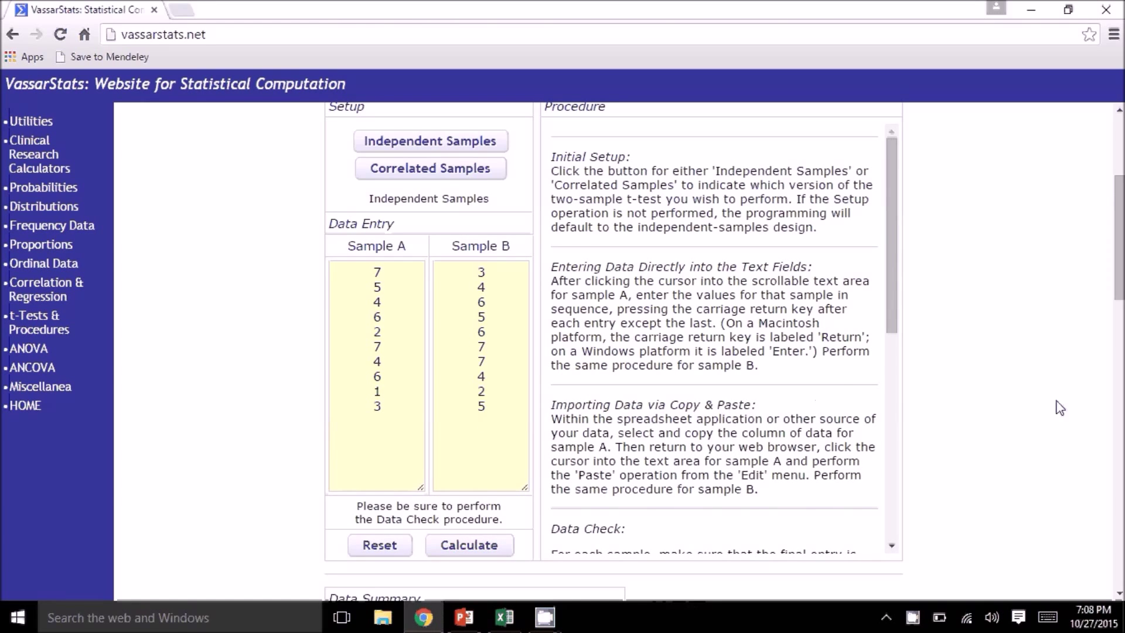
{"action": "scroll", "coordinate": [1061, 407], "scroll_direction": "down", "scroll_amount": 2}
{"action": "scroll", "coordinate": [1119, 349], "scroll_direction": "down", "scroll_amount": 4}
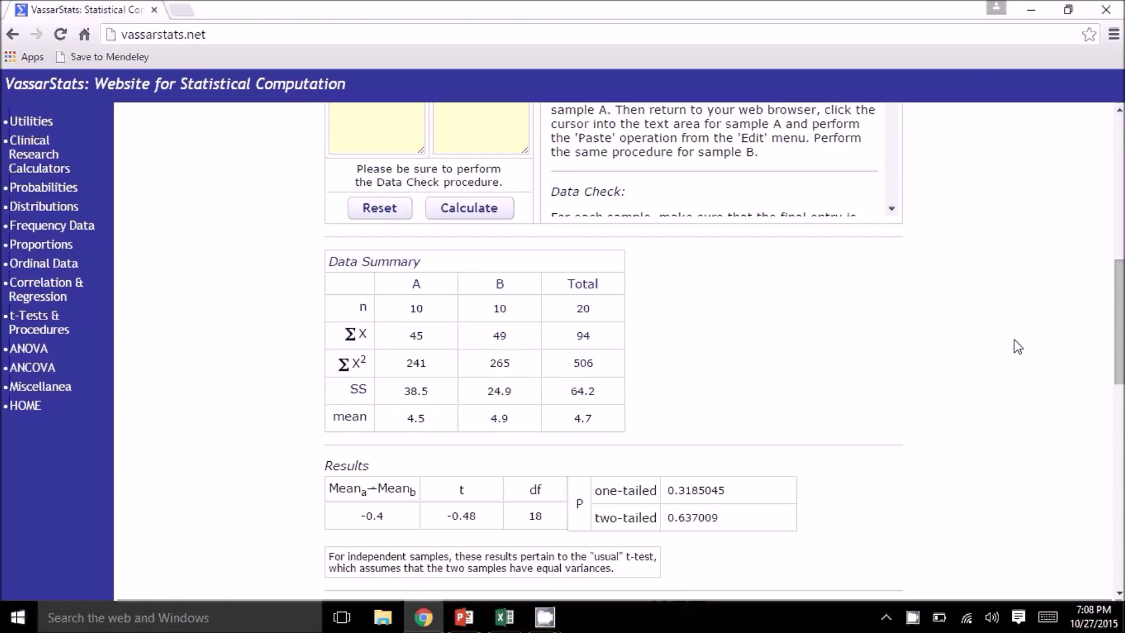
Step: Compare the VassarStats results with the Standard Deviation slide and the Write up results slide in PowerPoint
{"action": "left_click", "coordinate": [468, 622]}
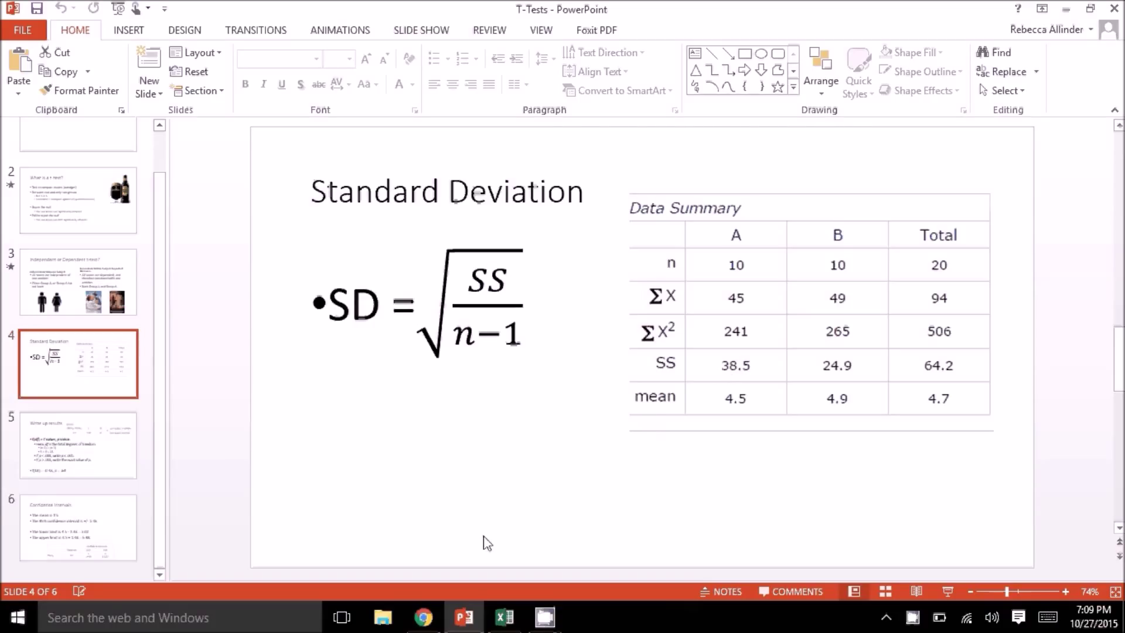
{"action": "left_click", "coordinate": [430, 618]}
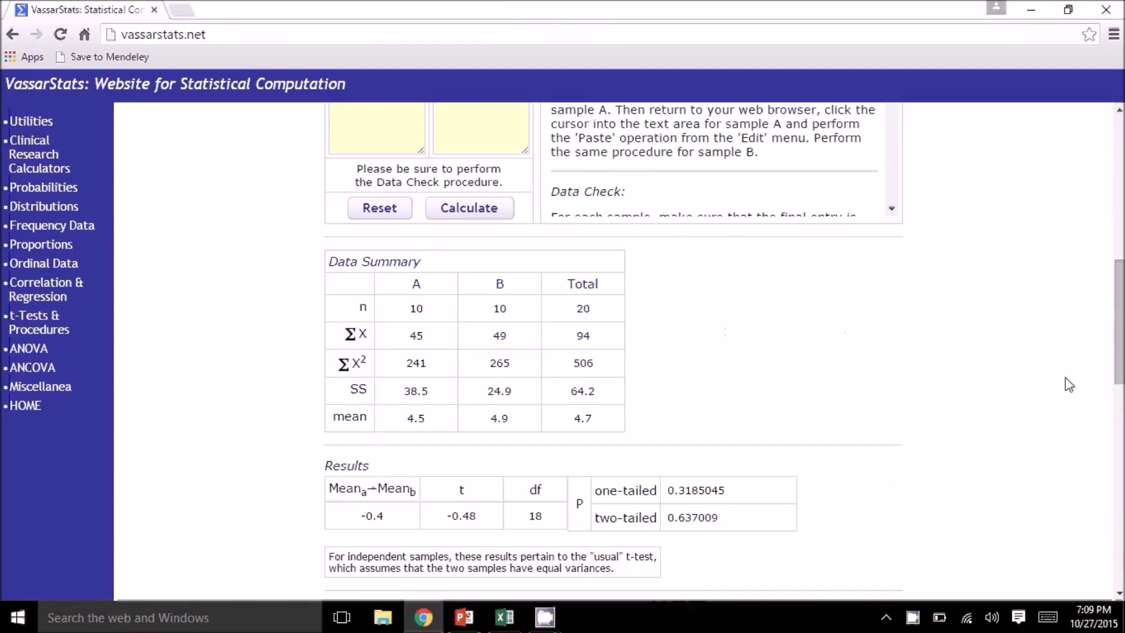
{"action": "left_click_drag", "start_coordinate": [1117, 327], "coordinate": [1117, 379]}
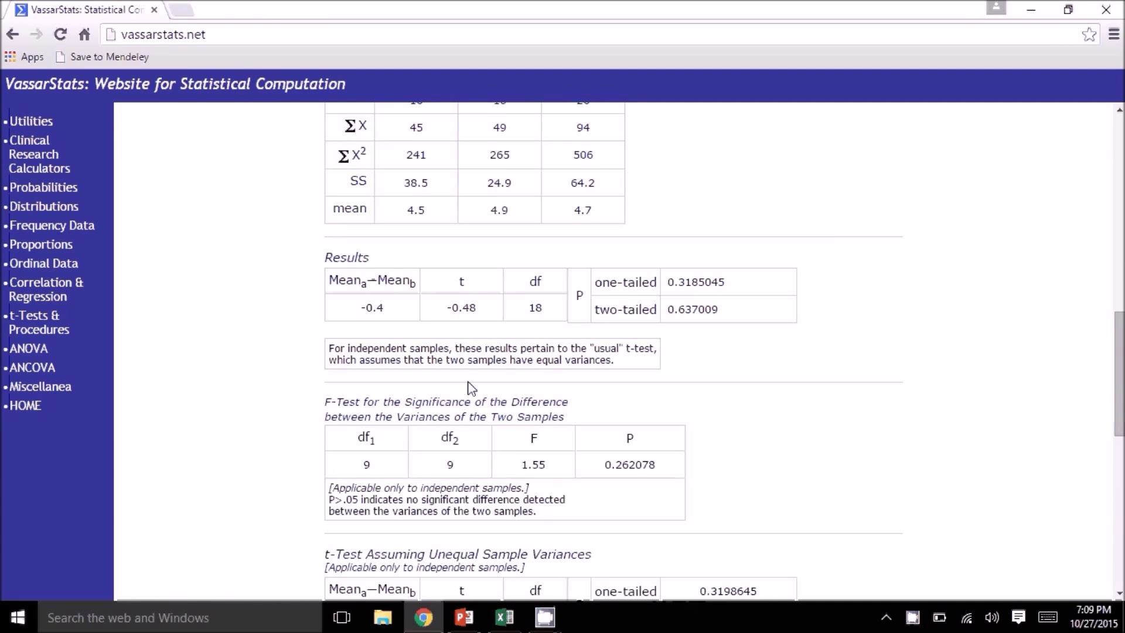
{"action": "left_click", "coordinate": [464, 617]}
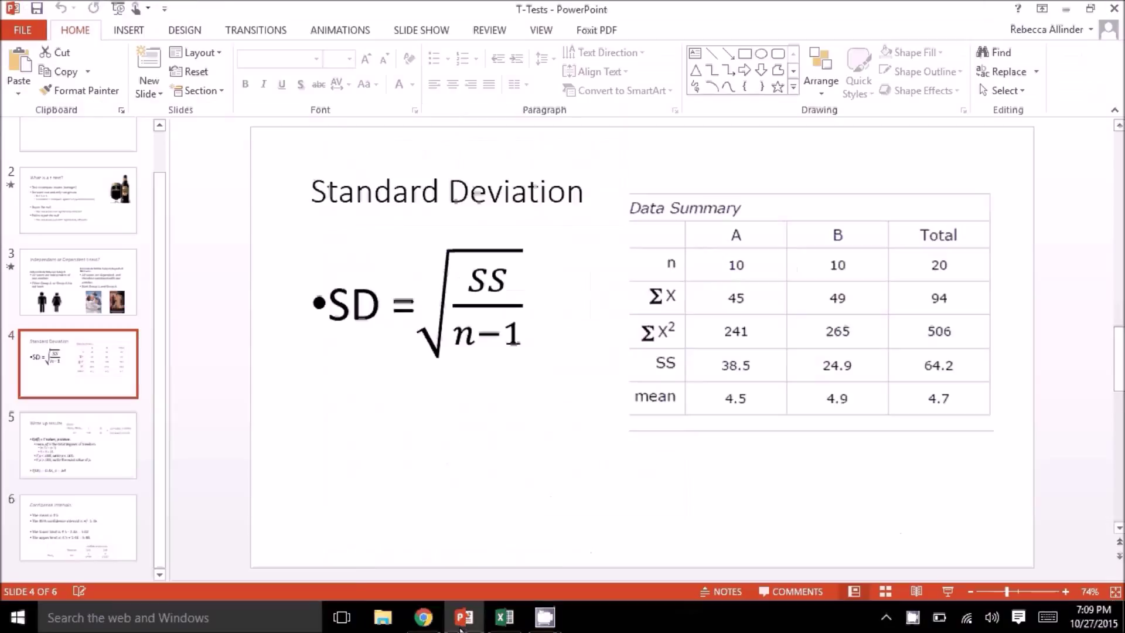
{"action": "left_click", "coordinate": [109, 450]}
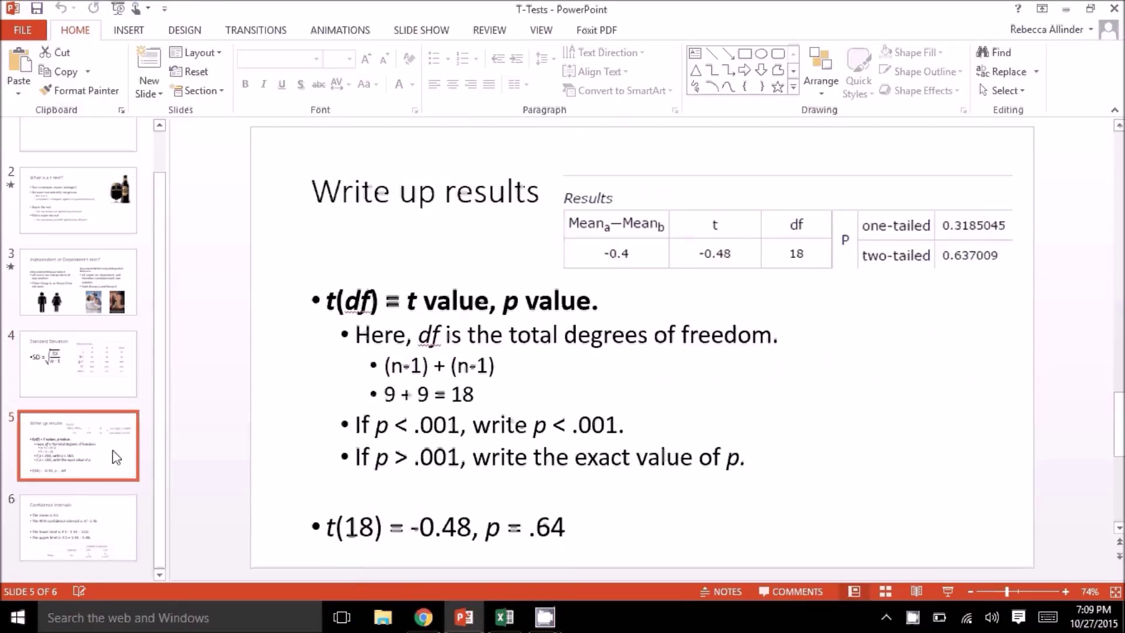
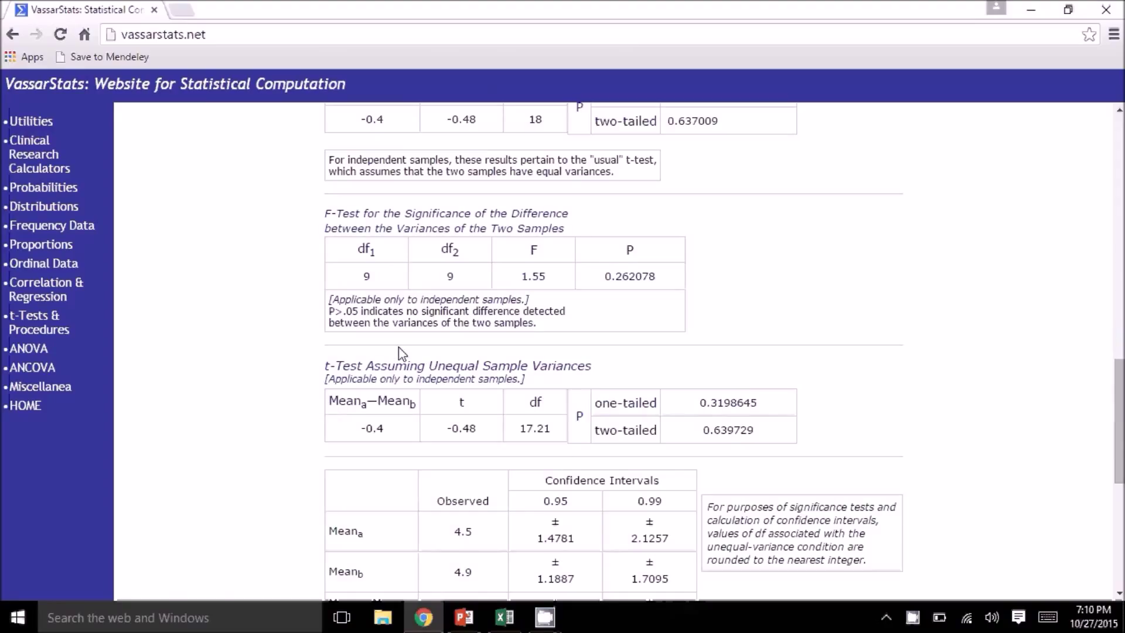
Step: Examine the confidence intervals table on the results page, and view the Confidence Intervals slide in PowerPoint
{"action": "left_click_drag", "start_coordinate": [1120, 404], "coordinate": [1123, 460]}
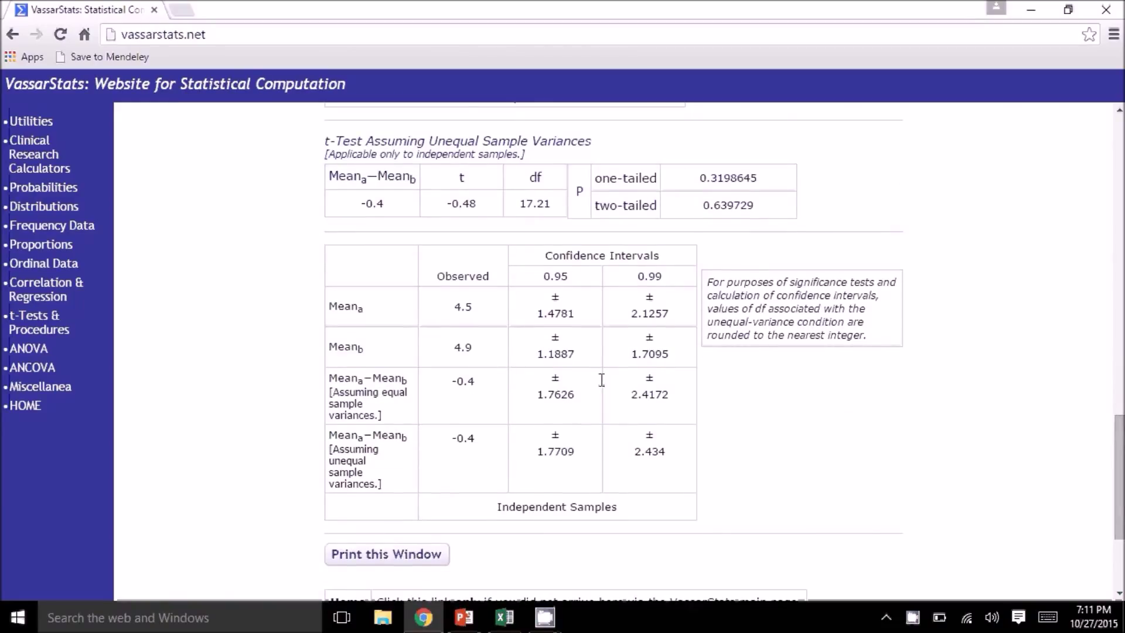
{"action": "left_click", "coordinate": [464, 621]}
{"action": "left_click", "coordinate": [113, 540]}
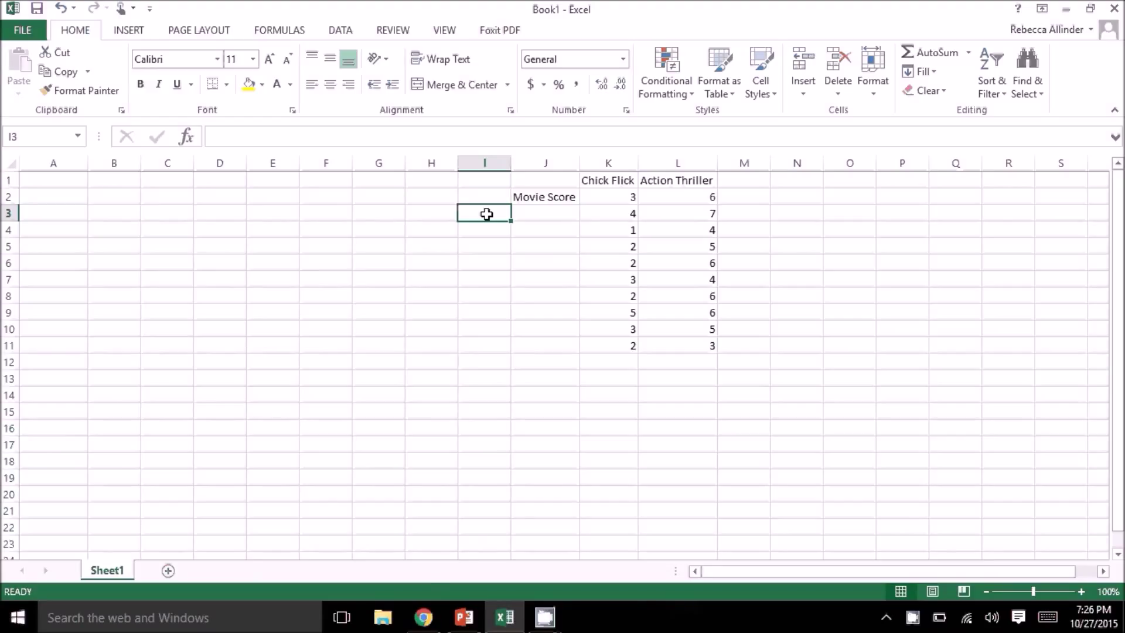
Step: Switch to VassarStats in Chrome, open the two-sample t-test page and set it up for Correlated Samples
{"action": "left_click", "coordinate": [423, 617]}
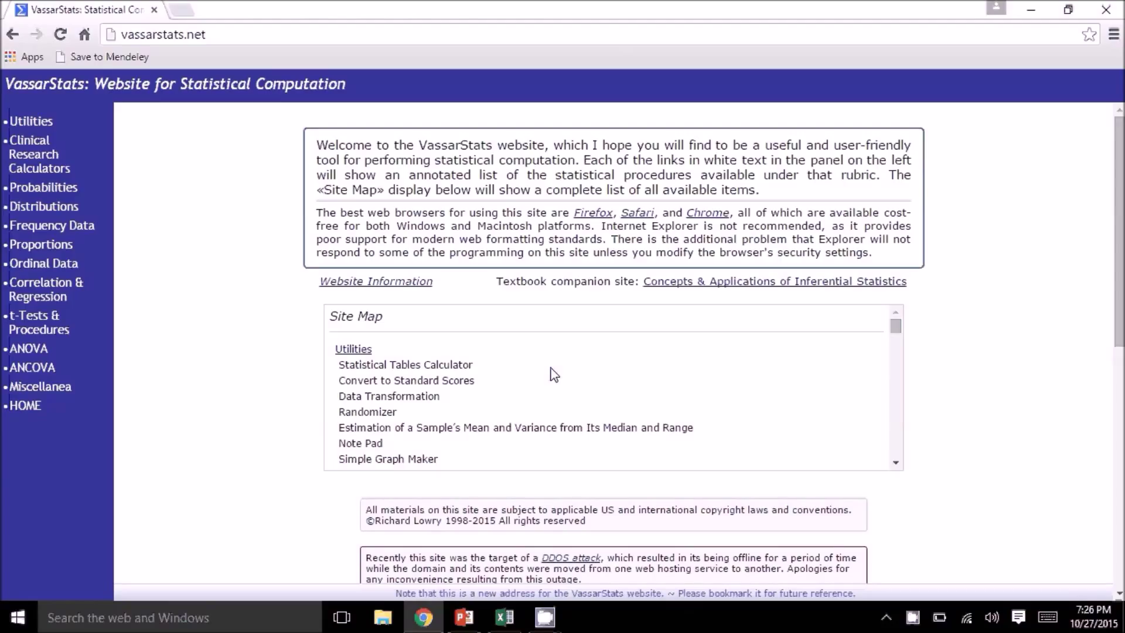
{"action": "left_click", "coordinate": [59, 328]}
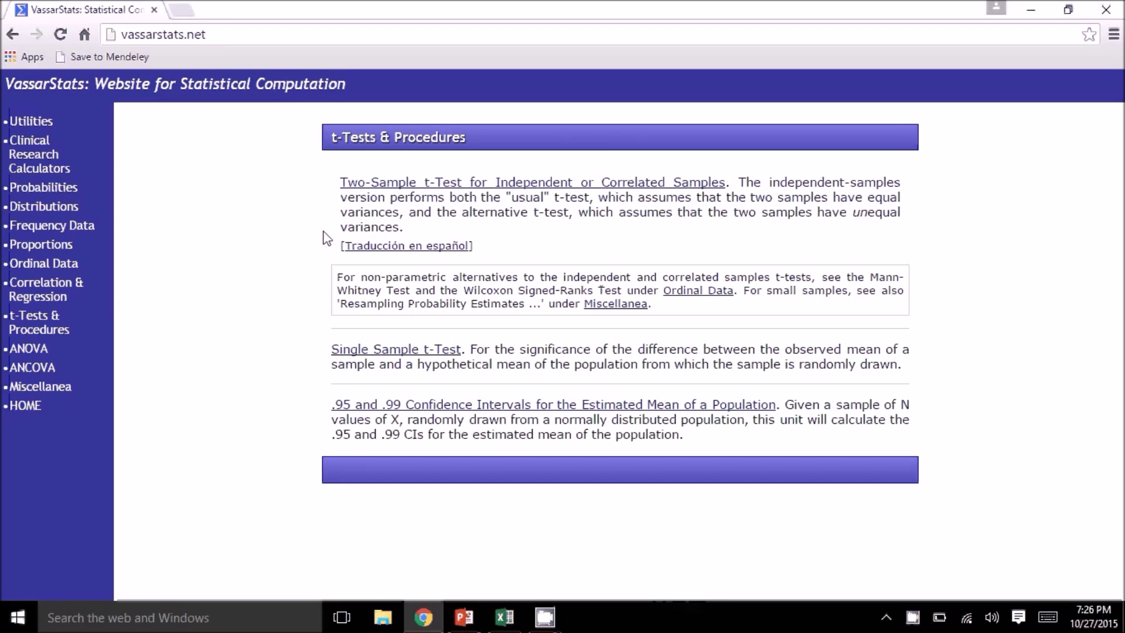
{"action": "left_click", "coordinate": [488, 188]}
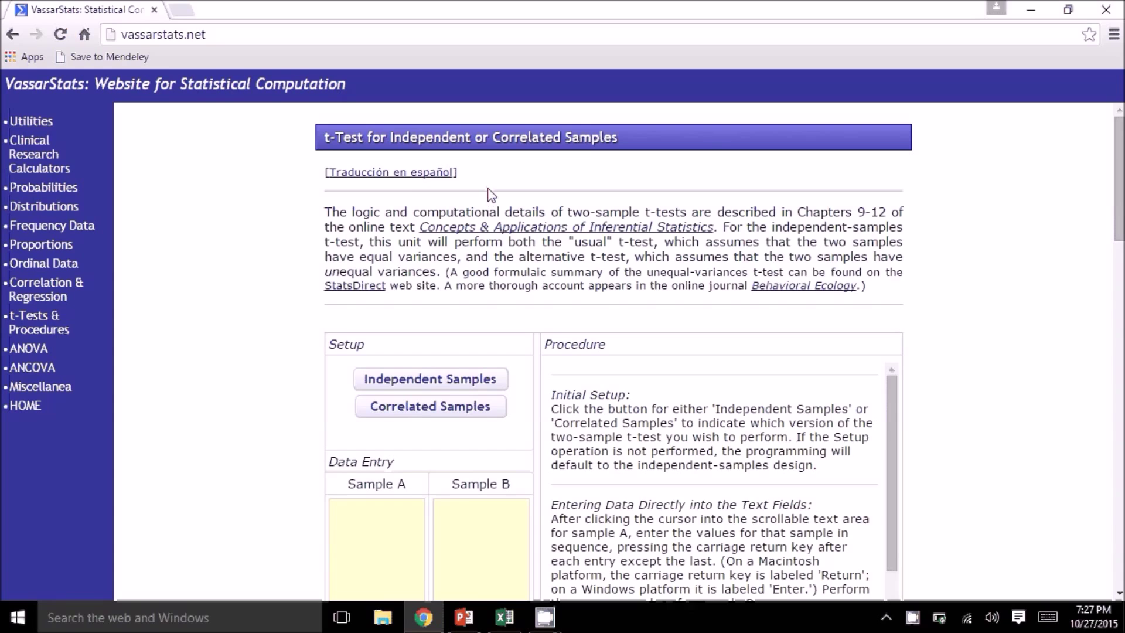
{"action": "left_click", "coordinate": [379, 413]}
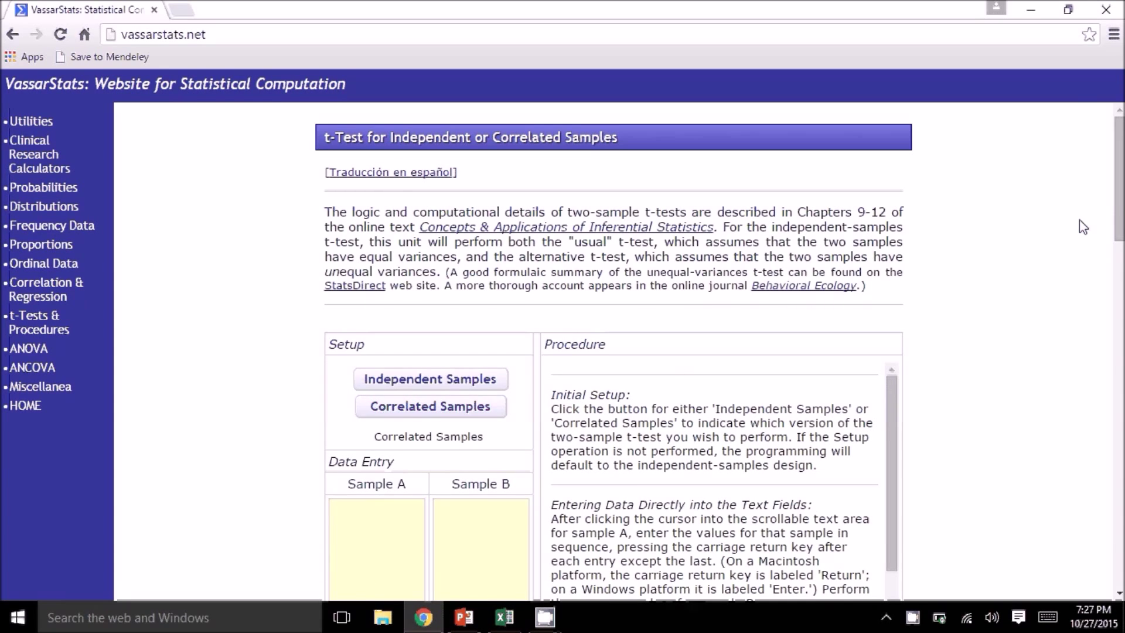
{"action": "left_click_drag", "start_coordinate": [1119, 199], "coordinate": [1120, 264]}
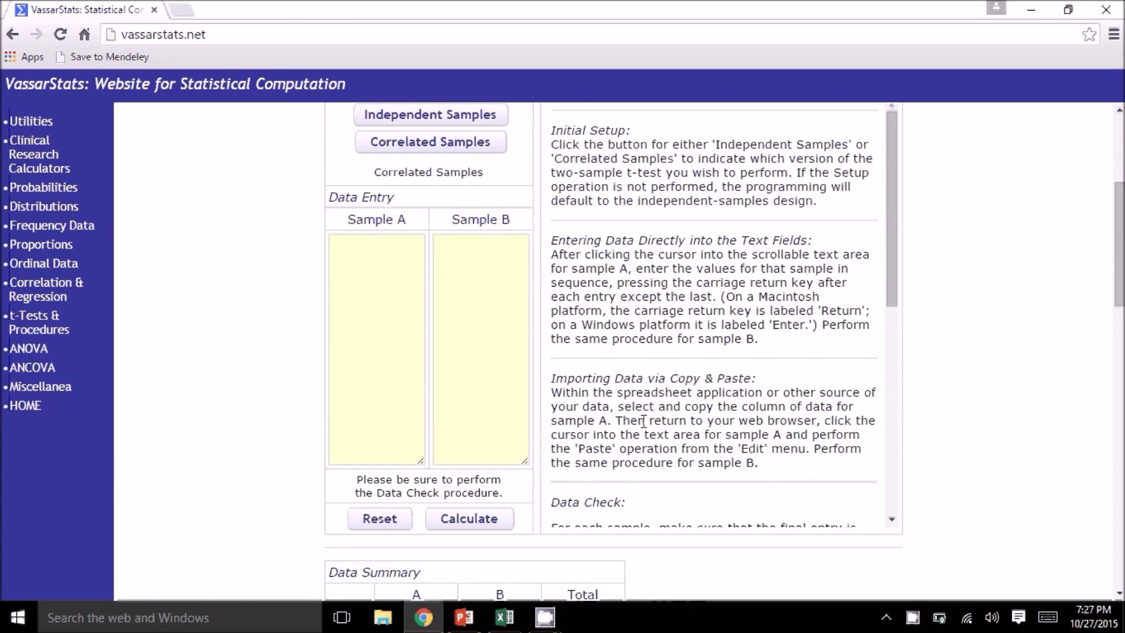
Step: Copy the Chick Flick scores in K2:K11 from the Excel sheet into Sample A on the VassarStats page
{"action": "left_click", "coordinate": [506, 618]}
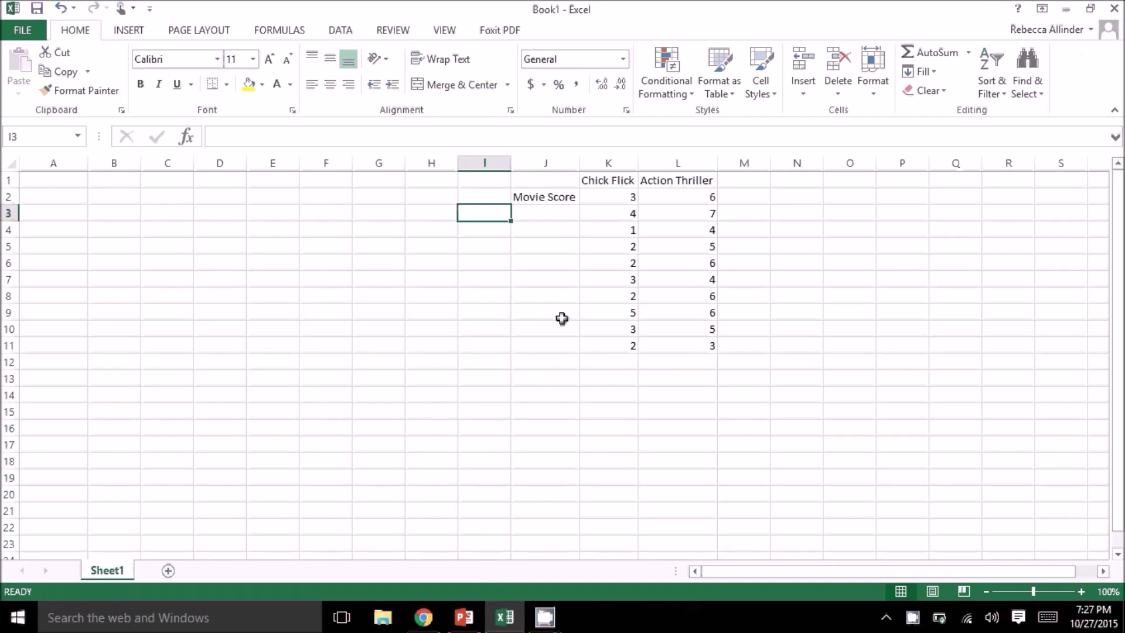
{"action": "left_click_drag", "start_coordinate": [614, 197], "coordinate": [611, 341]}
{"action": "key", "text": "ctrl+c"}
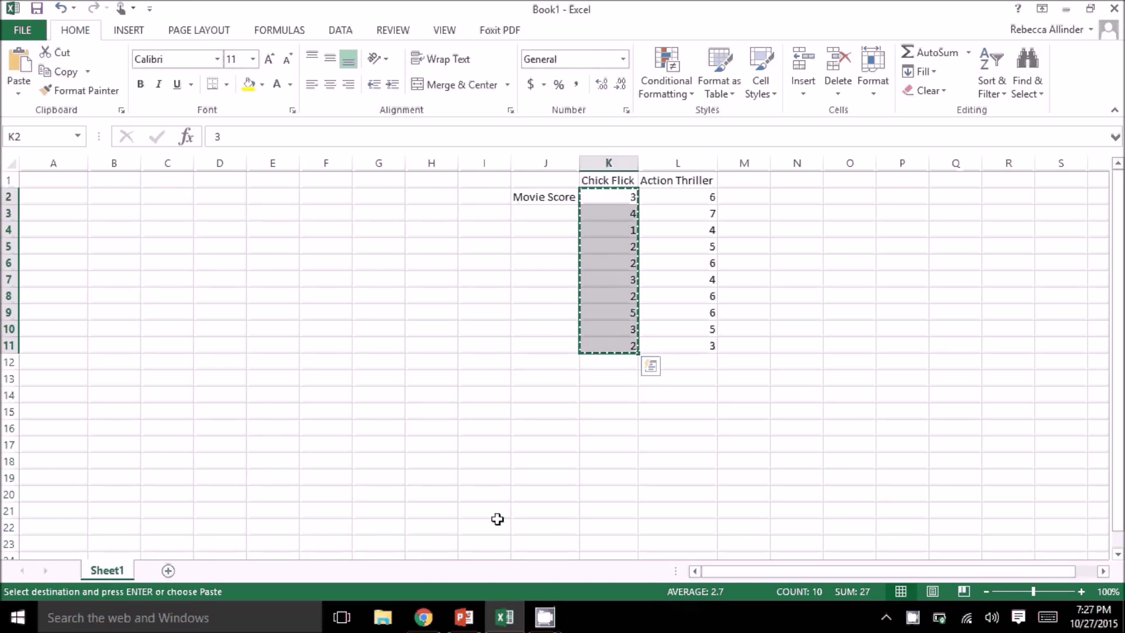
{"action": "left_click", "coordinate": [424, 618]}
{"action": "left_click", "coordinate": [405, 294]}
{"action": "key", "text": "ctrl+v"}
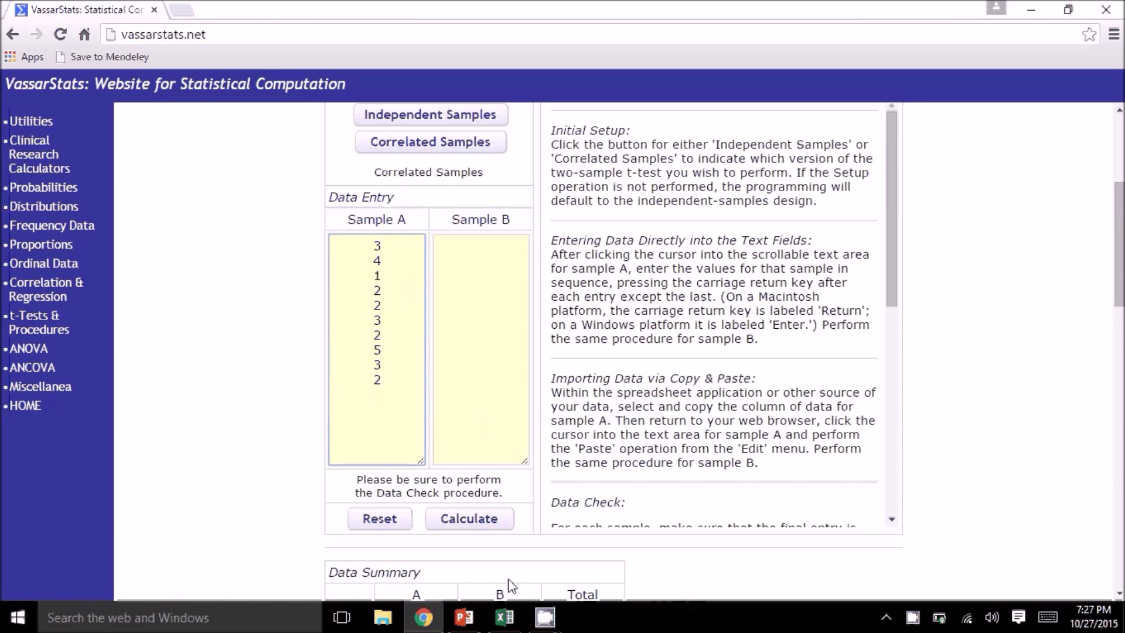
Step: Copy the Action Thriller scores in L2:L11 from the Excel sheet into Sample B on the VassarStats page
{"action": "left_click", "coordinate": [504, 617]}
{"action": "left_click_drag", "start_coordinate": [680, 201], "coordinate": [678, 349]}
{"action": "key", "text": "ctrl+c"}
{"action": "left_click", "coordinate": [414, 627]}
{"action": "left_click", "coordinate": [461, 311]}
{"action": "key", "text": "ctrl+v"}
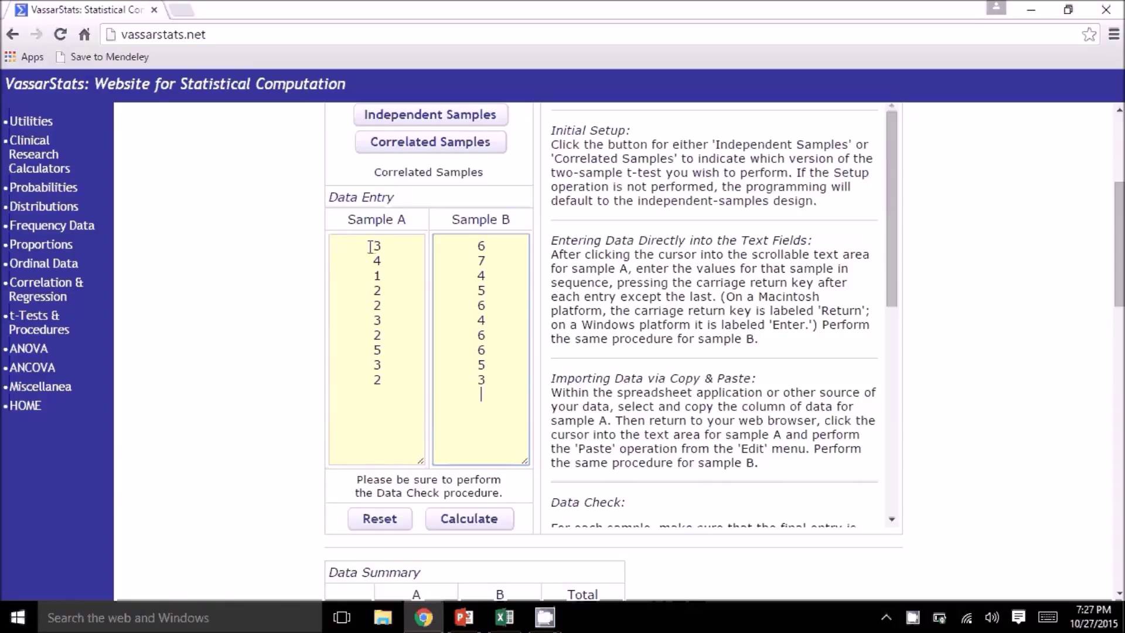
Step: Highlight the first score in Sample A and its paired first score in Sample B
{"action": "left_click_drag", "start_coordinate": [374, 243], "coordinate": [385, 247]}
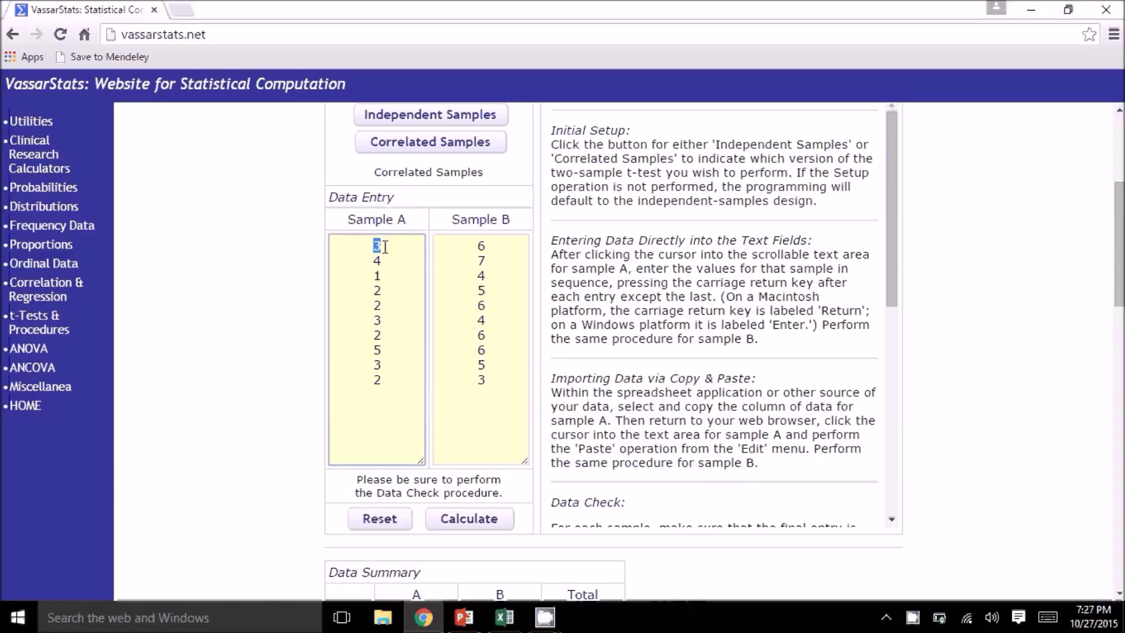
{"action": "left_click", "coordinate": [477, 245]}
{"action": "left_click_drag", "start_coordinate": [476, 245], "coordinate": [490, 246]}
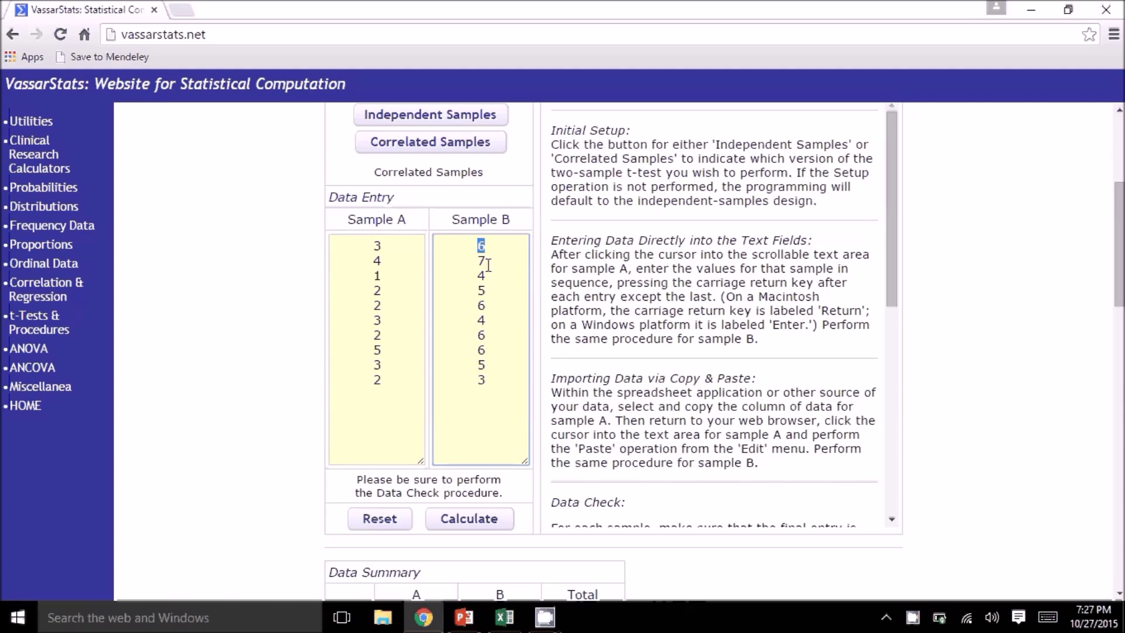
Step: Calculate the correlated-samples t-test, review its results and switch to the Standard Deviation slide in PowerPoint
{"action": "left_click", "coordinate": [470, 525]}
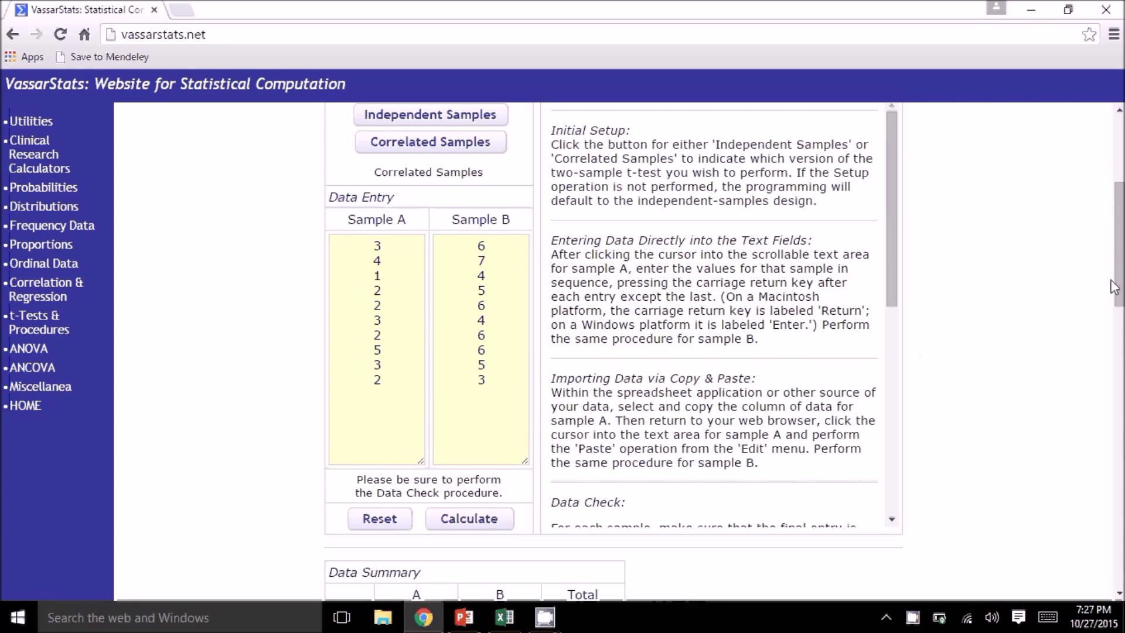
{"action": "left_click_drag", "start_coordinate": [1119, 284], "coordinate": [1103, 364]}
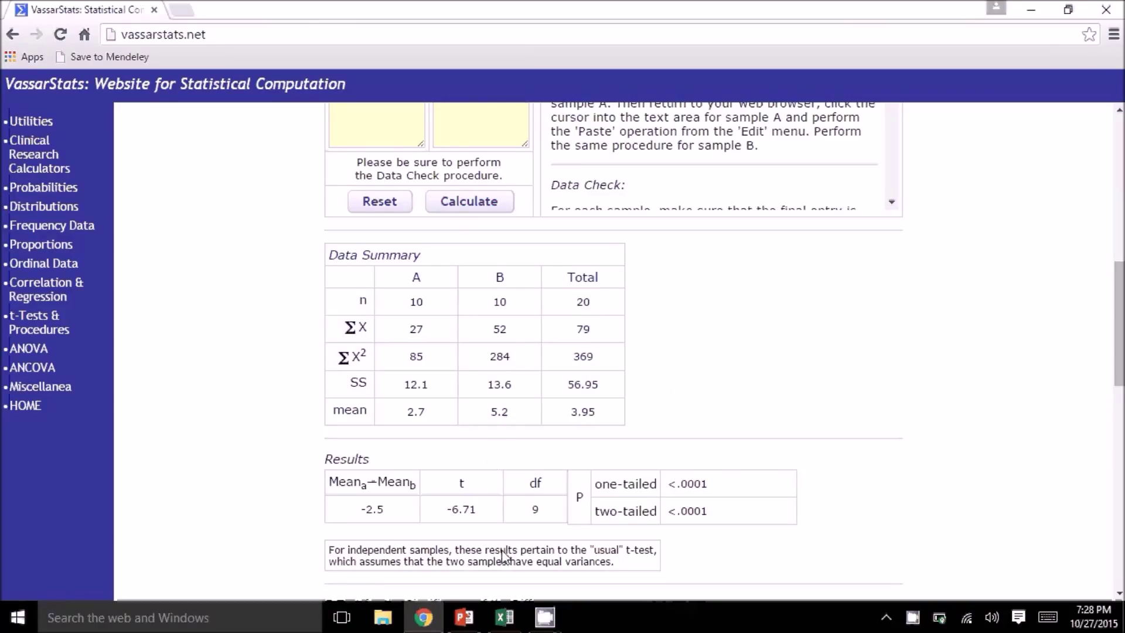
{"action": "key", "text": "alt+Tab"}
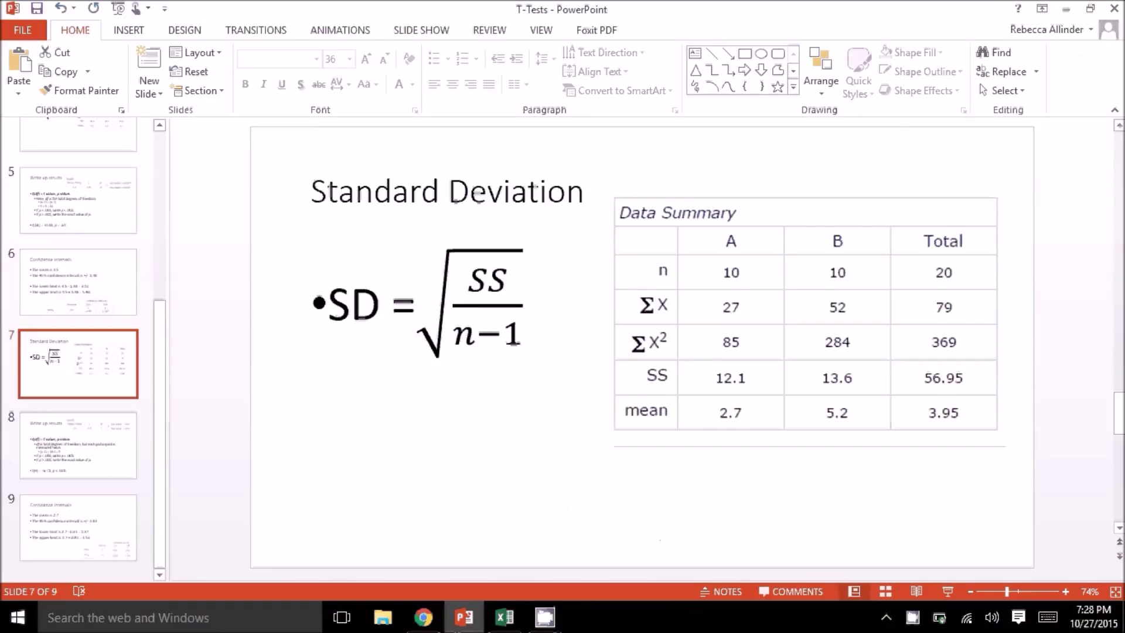